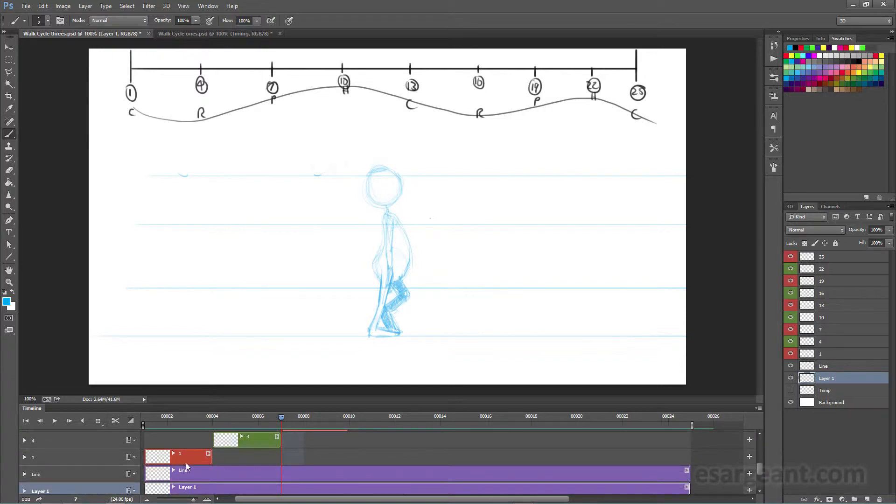
Look through the layer clips in the timeline and play back the walk cycle animation
{"action": "left_click_drag", "start_coordinate": [760, 470], "coordinate": [763, 436]}
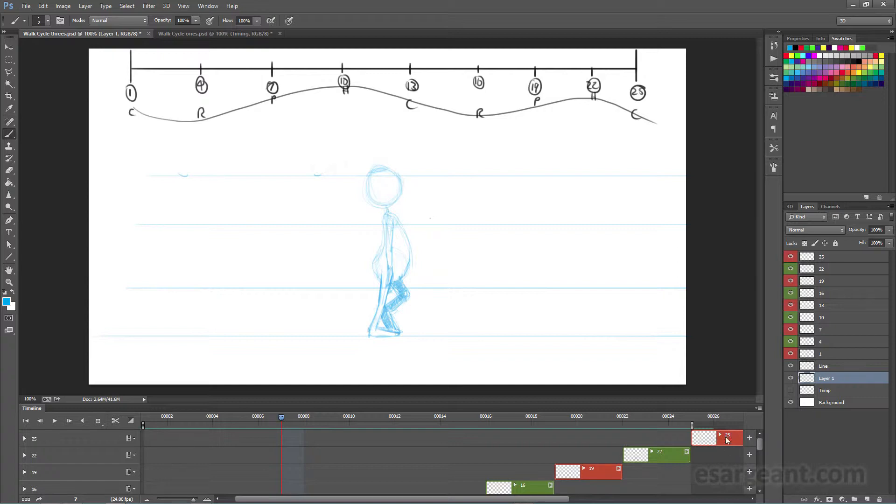
{"action": "left_click_drag", "start_coordinate": [760, 443], "coordinate": [757, 468]}
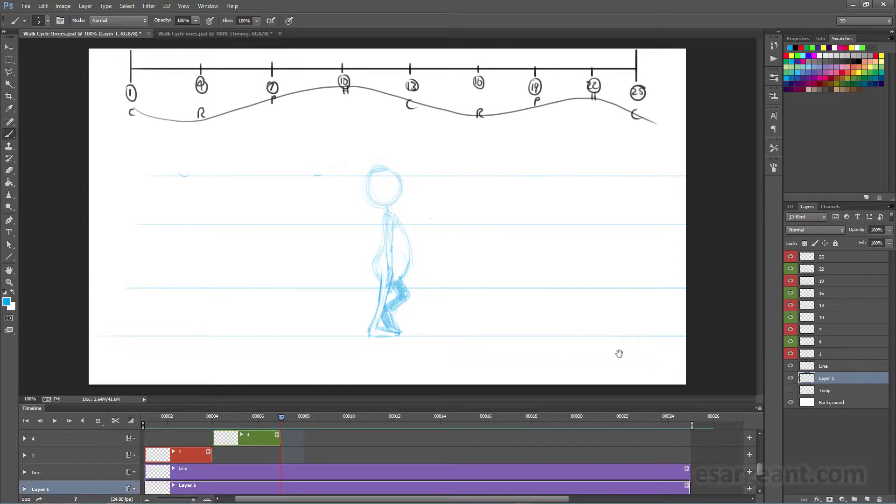
{"action": "key", "text": "space"}
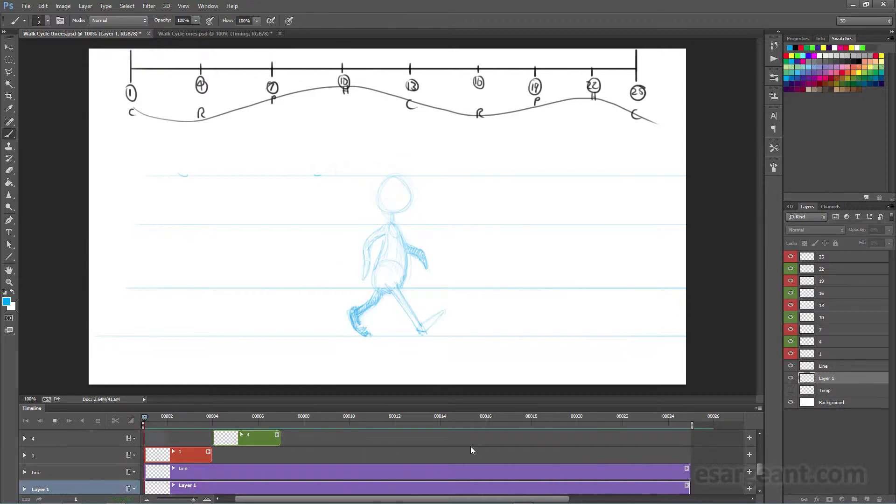
{"action": "key", "text": "space"}
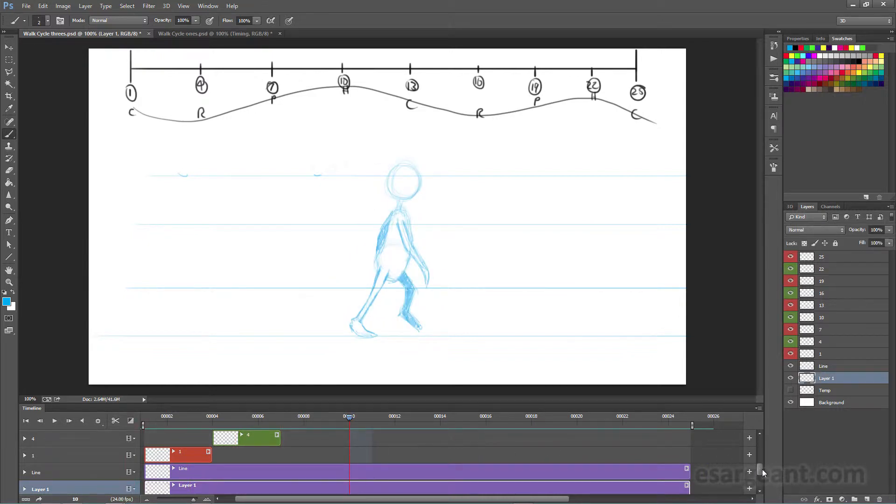
On Layer 1, mark the in-between frames 2, 3, 5 and 6 in red on the timing chart
{"action": "mouse_move", "coordinate": [761, 468]}
{"action": "left_mouse_down"}
{"action": "mouse_move", "coordinate": [757, 447]}
{"action": "mouse_move", "coordinate": [755, 465]}
{"action": "left_mouse_up"}
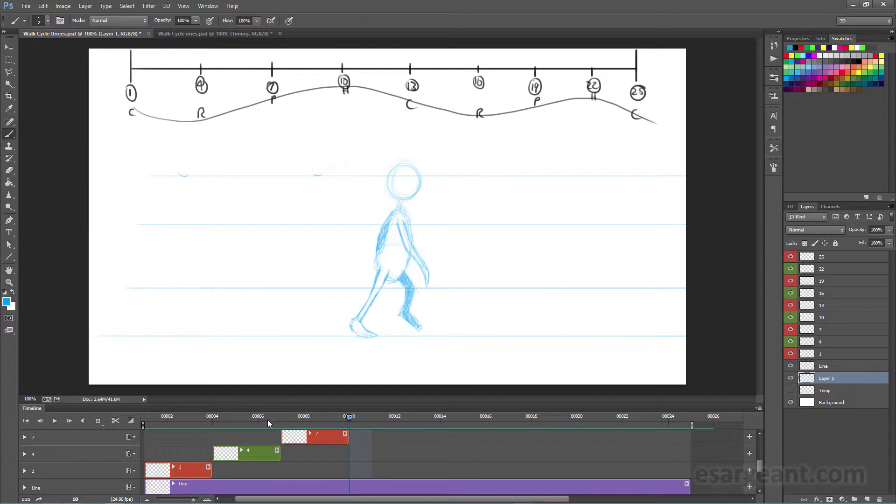
{"action": "left_click", "coordinate": [182, 472]}
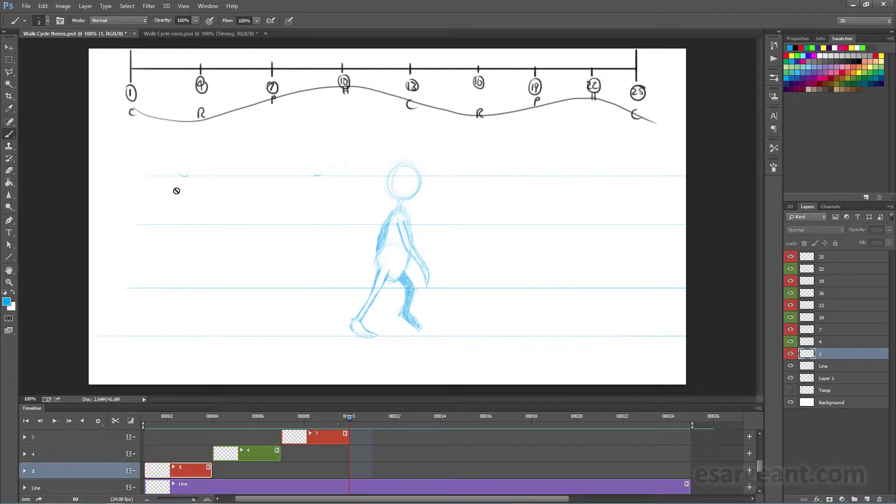
{"action": "left_click", "coordinate": [835, 379]}
{"action": "left_click", "coordinate": [792, 379]}
{"action": "left_click", "coordinate": [792, 379]}
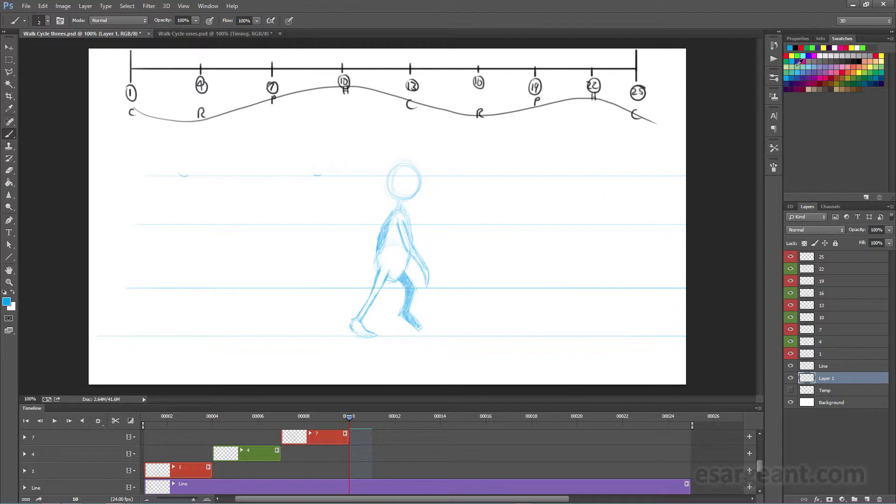
{"action": "left_click", "coordinate": [786, 55]}
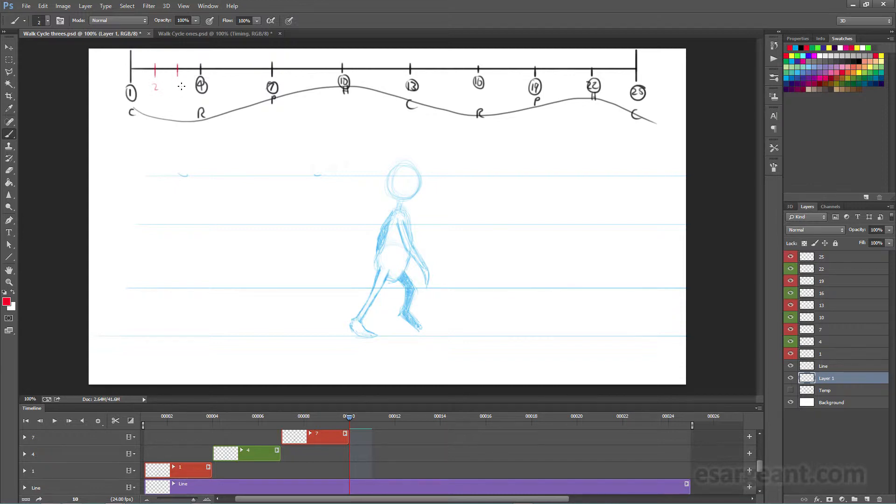
{"action": "left_click_drag", "start_coordinate": [177, 82], "coordinate": [177, 89]}
{"action": "left_click_drag", "start_coordinate": [225, 86], "coordinate": [249, 90]}
Trim the clips of layers 1 and 4 to one frame each and label layer 4 red
{"action": "left_click", "coordinate": [212, 476]}
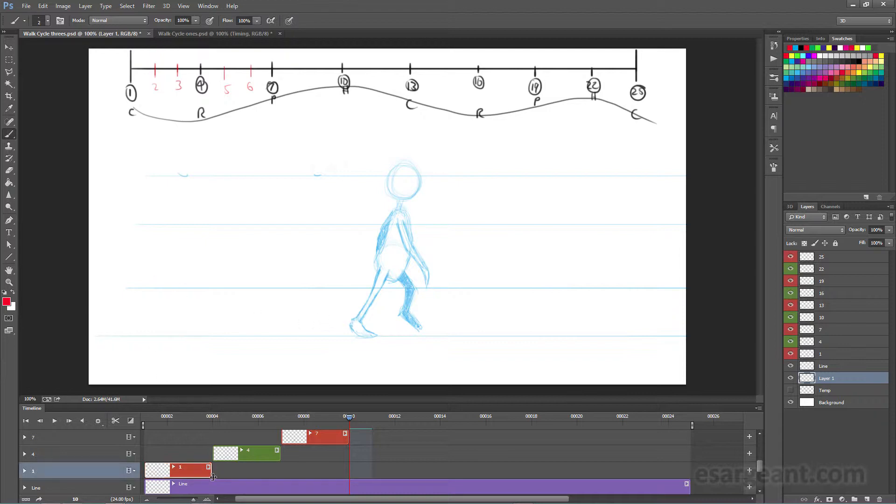
{"action": "left_click_drag", "start_coordinate": [213, 476], "coordinate": [170, 477]}
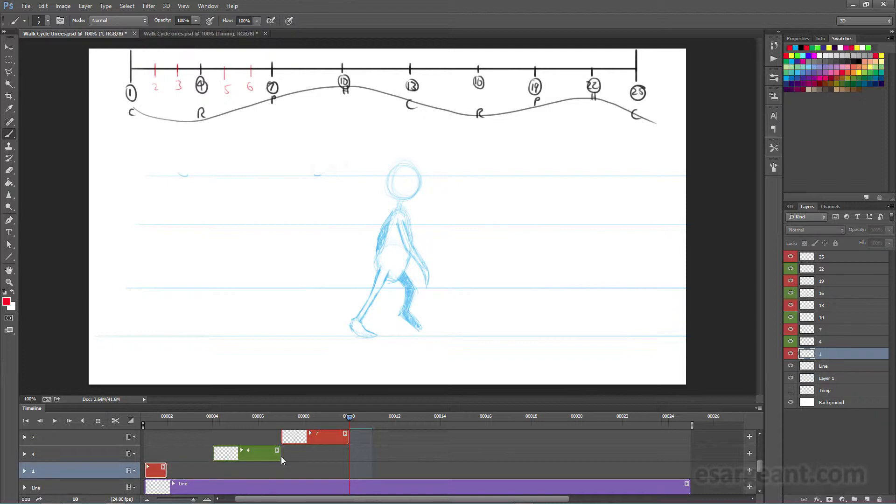
{"action": "left_click_drag", "start_coordinate": [279, 460], "coordinate": [239, 459]}
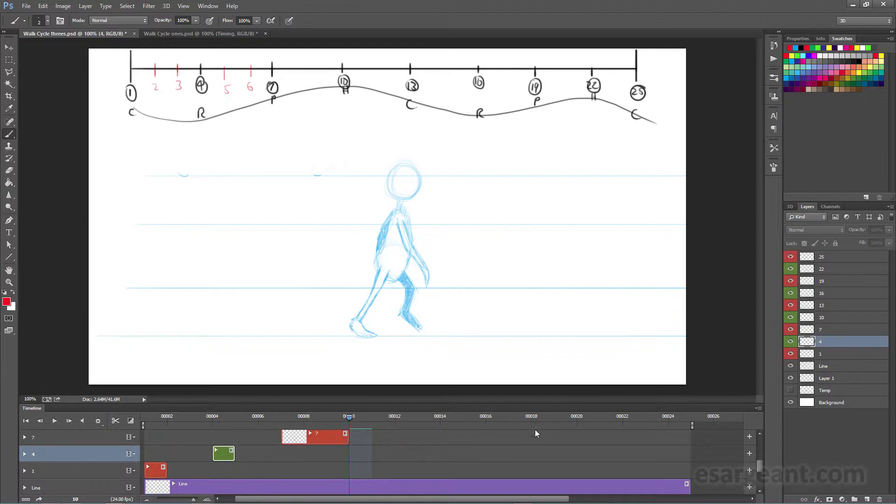
{"action": "right_click", "coordinate": [839, 347]}
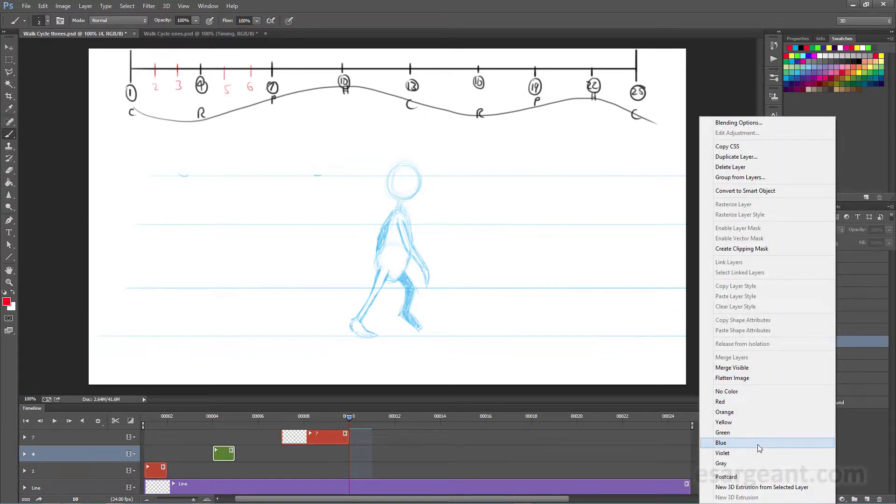
{"action": "left_click", "coordinate": [763, 400]}
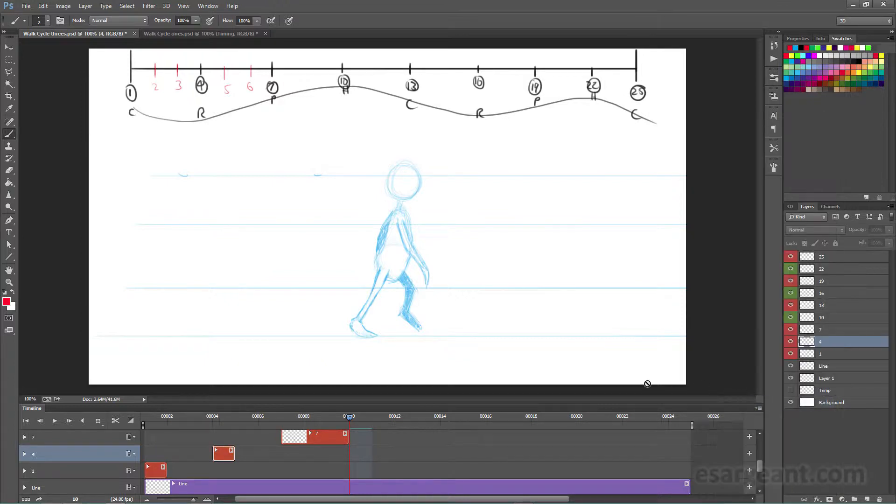
Duplicate the Temp layer as IB2 and place its clip at frame 2, between layers 1 and 4
{"action": "left_click", "coordinate": [834, 390]}
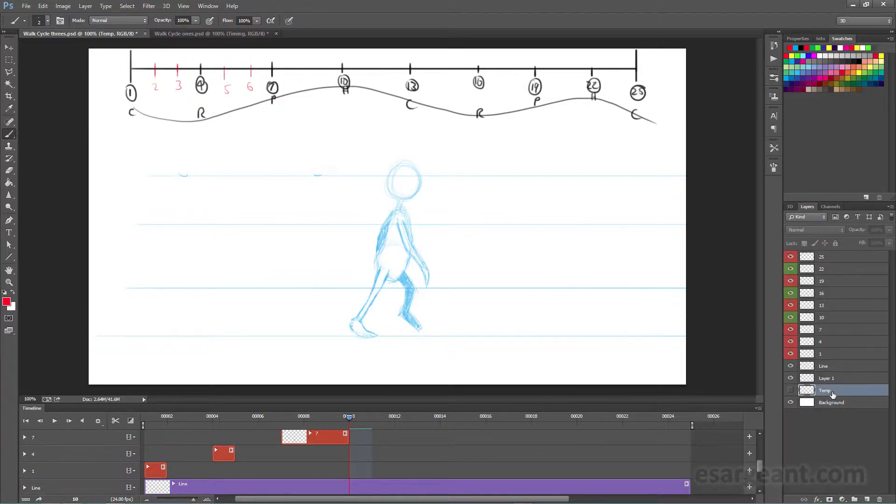
{"action": "right_click", "coordinate": [817, 391]}
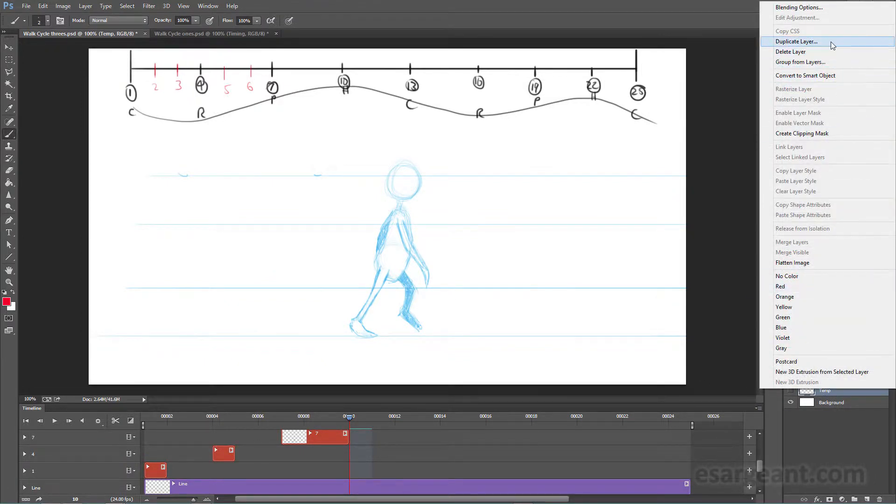
{"action": "left_click", "coordinate": [821, 41]}
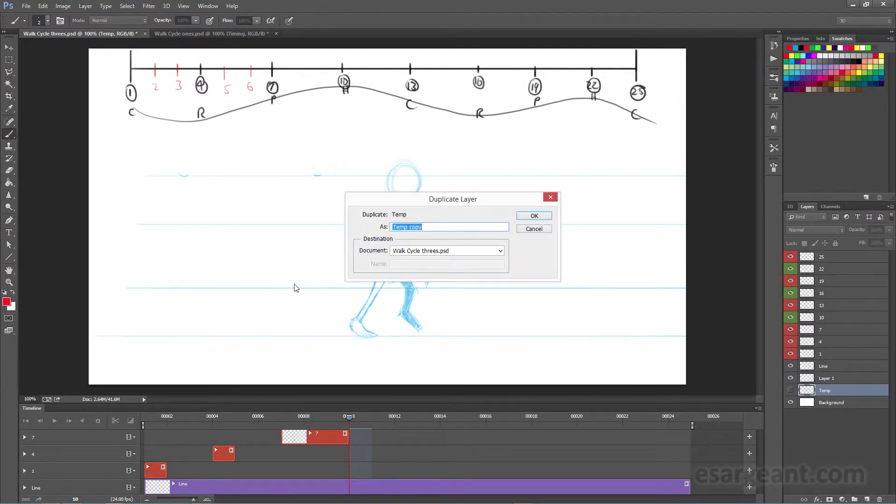
{"action": "type", "text": "IB2"}
{"action": "left_click", "coordinate": [532, 216]}
{"action": "scroll", "coordinate": [303, 444], "scroll_direction": "down", "scroll_amount": 3}
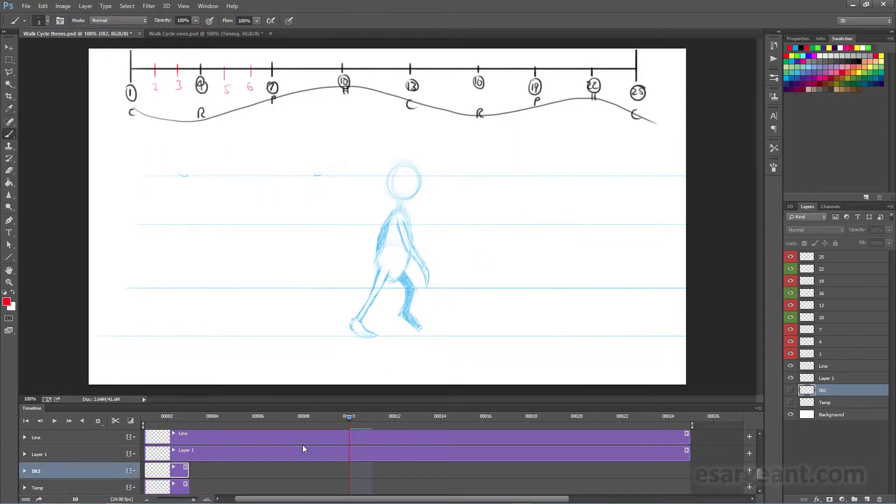
{"action": "left_click_drag", "start_coordinate": [166, 472], "coordinate": [192, 460]}
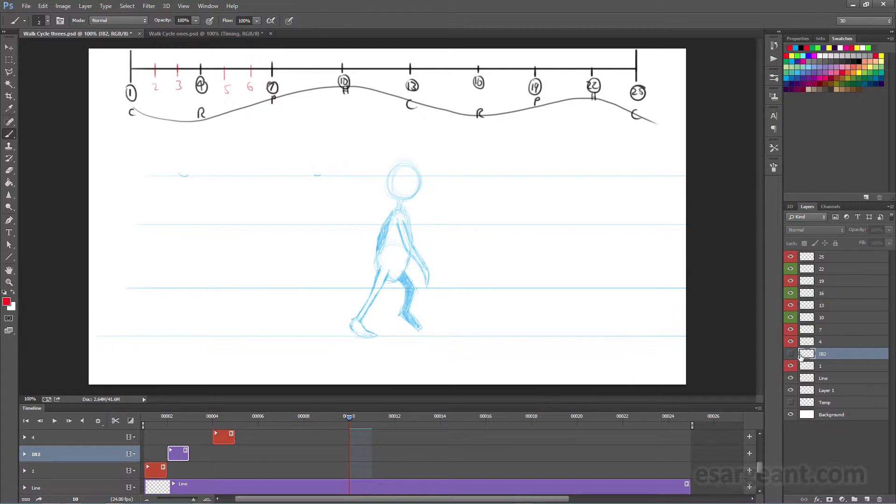
Duplicate layer IB2 as IB3 and make both in-between layers visible
{"action": "right_click", "coordinate": [839, 354]}
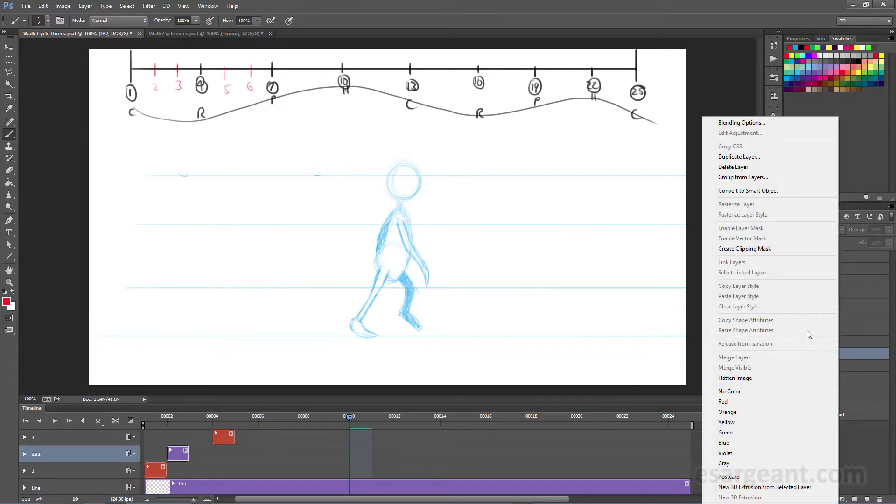
{"action": "left_click", "coordinate": [789, 157]}
{"action": "type", "text": "IB3"}
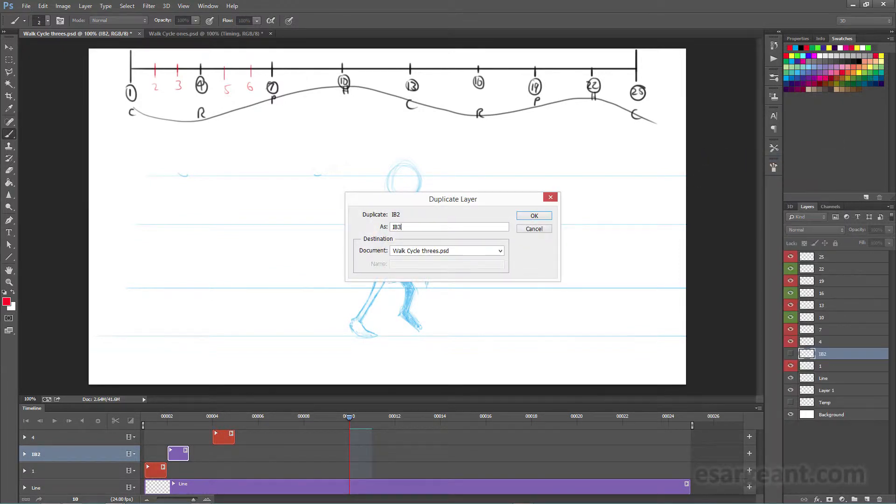
{"action": "left_click", "coordinate": [540, 216]}
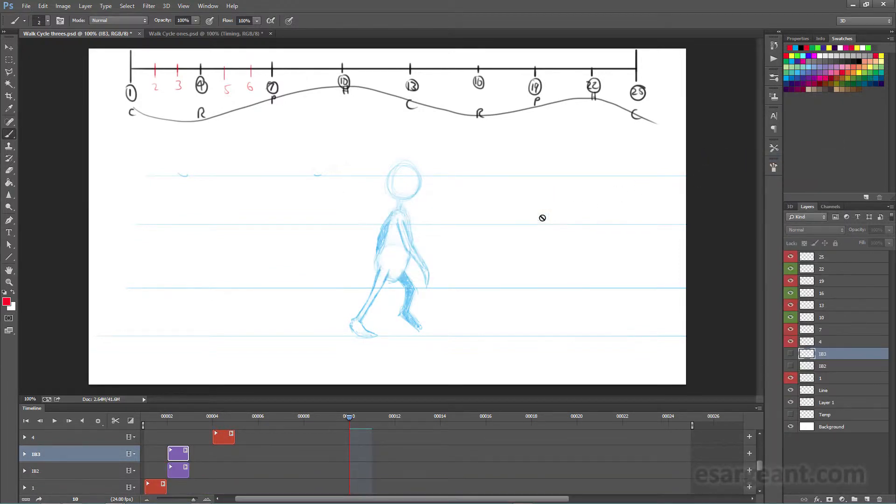
{"action": "left_click", "coordinate": [791, 354]}
{"action": "left_click", "coordinate": [790, 366]}
Label layers IB2 and IB3 blue and move the IB3 clip to frame 3
{"action": "left_click", "coordinate": [828, 366], "text": "shift"}
{"action": "right_click", "coordinate": [830, 360]}
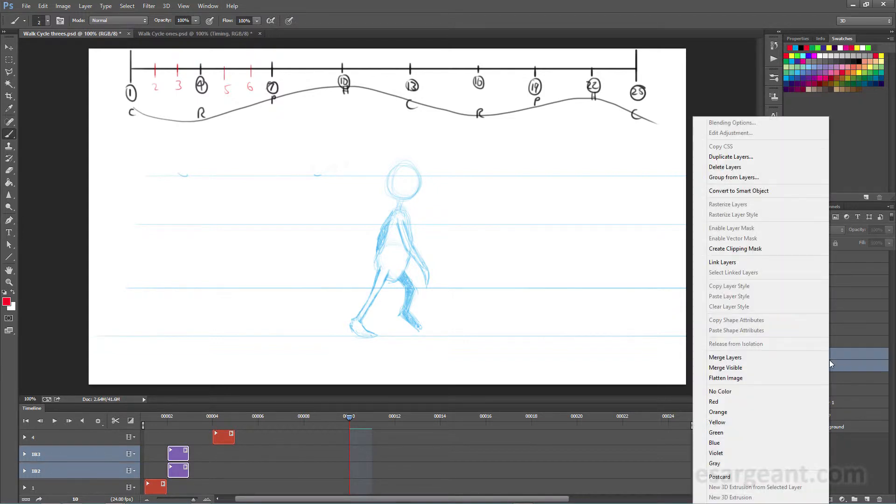
{"action": "left_click", "coordinate": [764, 444]}
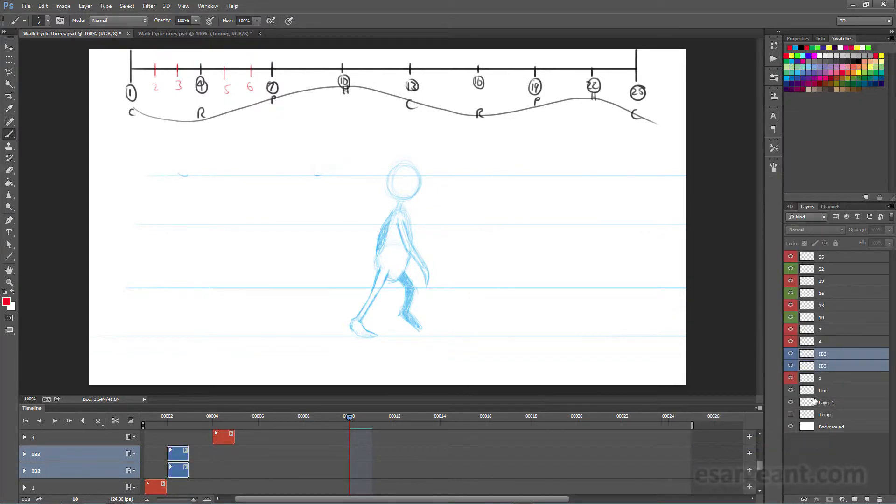
{"action": "left_click", "coordinate": [833, 369]}
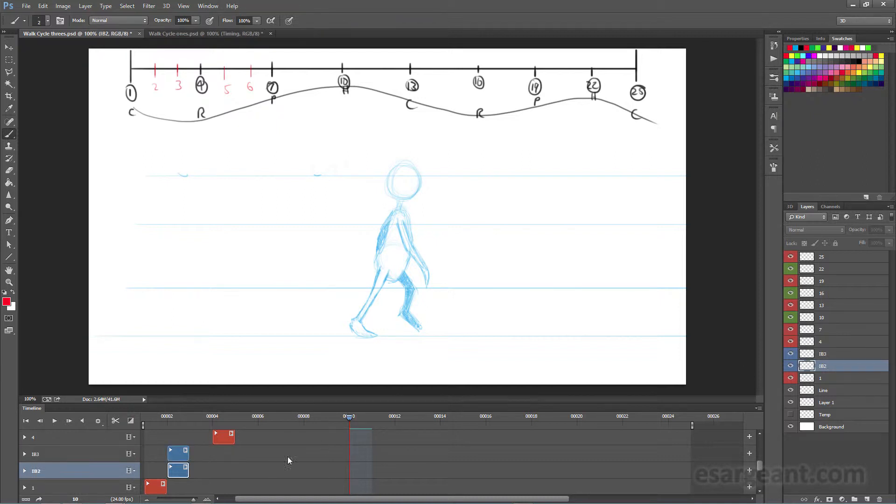
{"action": "left_click_drag", "start_coordinate": [179, 460], "coordinate": [201, 460]}
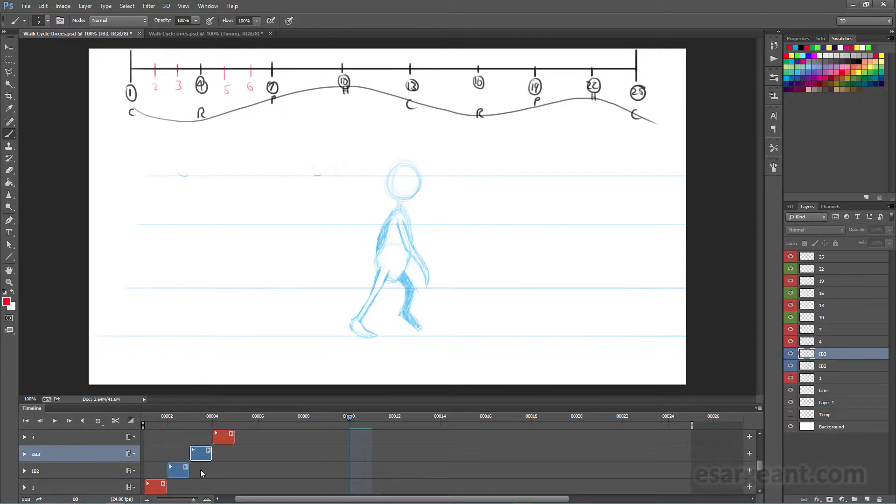
Go to frame 2 and set the onion skin to 1 frame before and 2 frames after
{"action": "left_click_drag", "start_coordinate": [213, 420], "coordinate": [164, 425]}
{"action": "scroll", "coordinate": [163, 436], "scroll_direction": "down", "scroll_amount": 1}
{"action": "scroll", "coordinate": [163, 436], "scroll_direction": "up", "scroll_amount": 1}
{"action": "scroll", "coordinate": [162, 436], "scroll_direction": "down", "scroll_amount": 1}
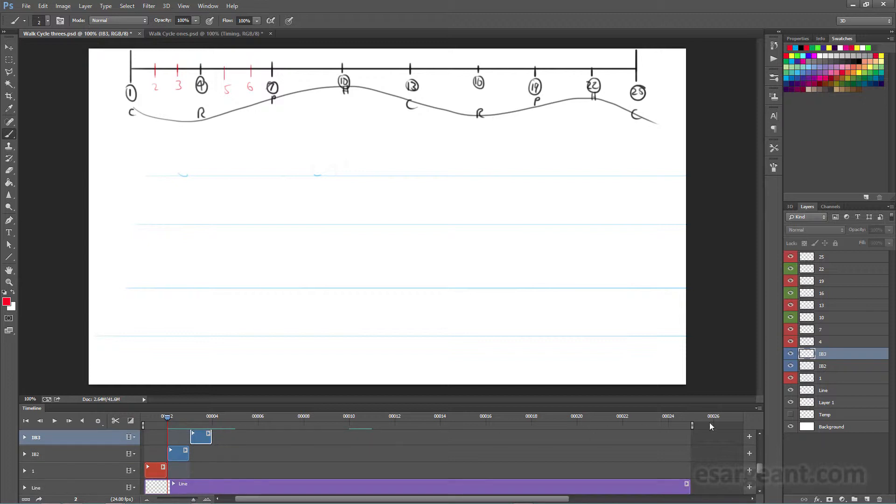
{"action": "left_click", "coordinate": [760, 410]}
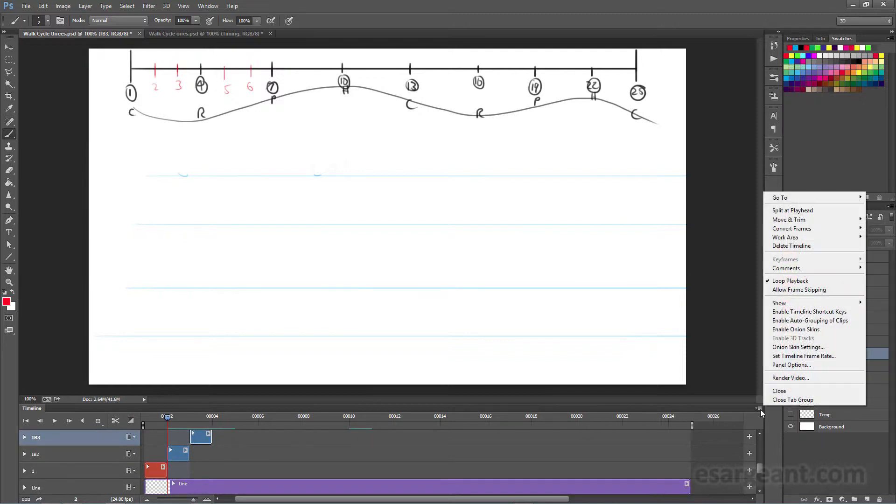
{"action": "left_click", "coordinate": [794, 345]}
{"action": "left_click_drag", "start_coordinate": [508, 212], "coordinate": [377, 234]}
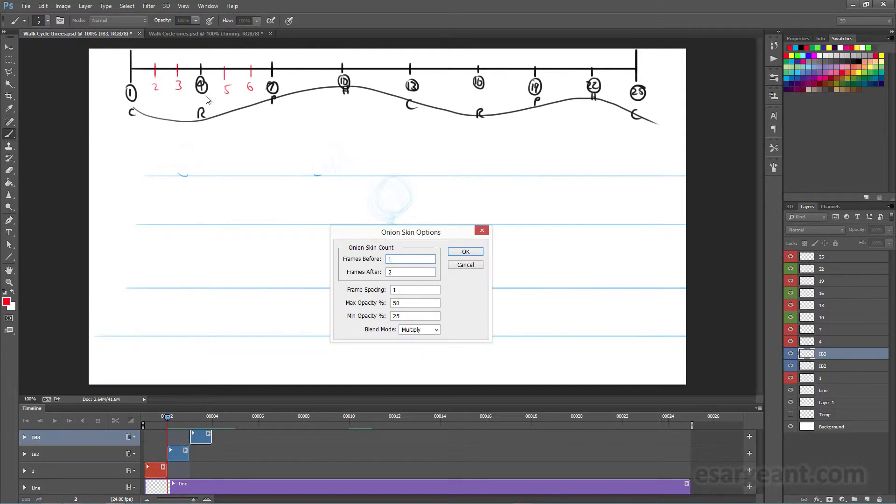
{"action": "left_click_drag", "start_coordinate": [386, 226], "coordinate": [514, 197]}
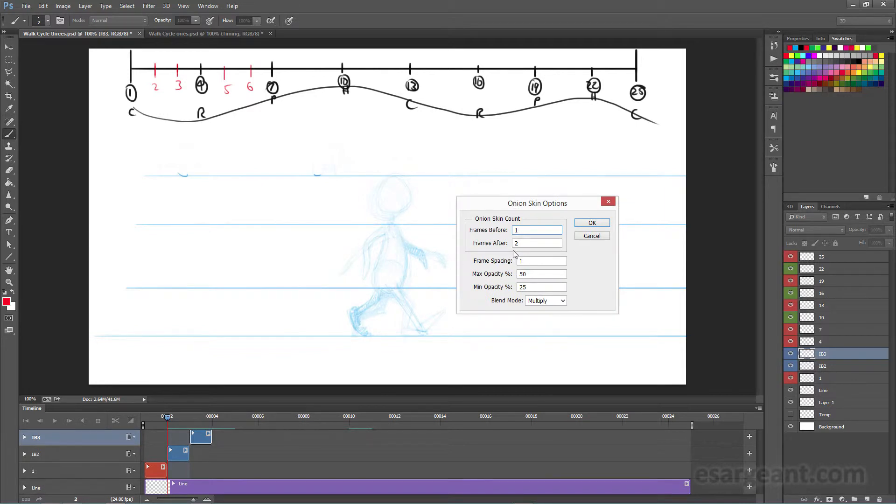
{"action": "type", "text": "1"}
{"action": "type", "text": "2"}
{"action": "left_click", "coordinate": [584, 223]}
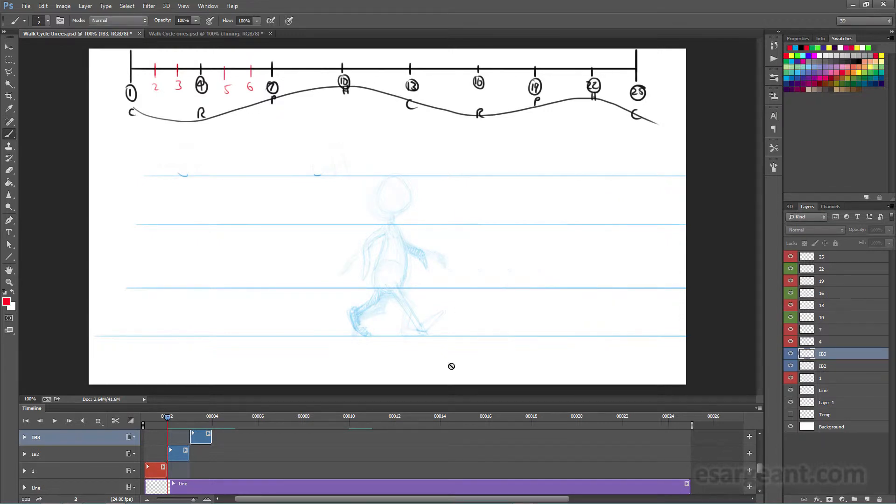
Make layer IB2 active for drawing and compare the poses at frames 1 and 2 up close
{"action": "scroll", "coordinate": [251, 466], "scroll_direction": "up", "scroll_amount": 2}
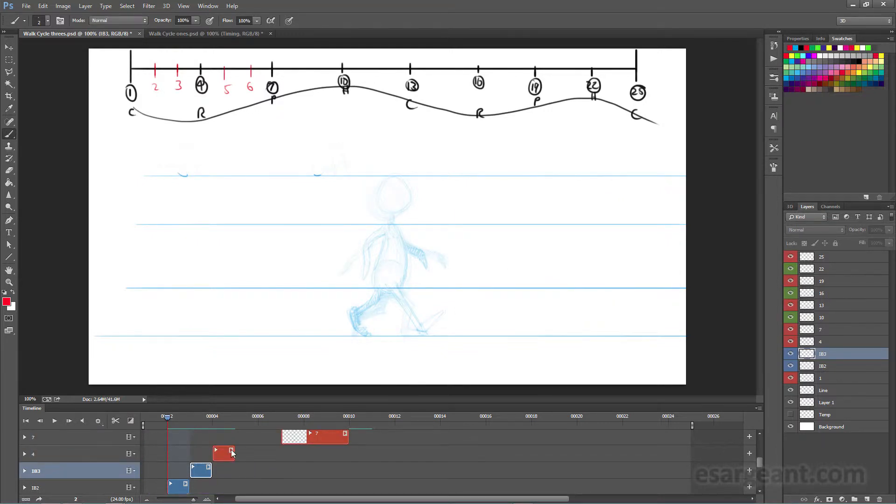
{"action": "scroll", "coordinate": [229, 450], "scroll_direction": "down", "scroll_amount": 1}
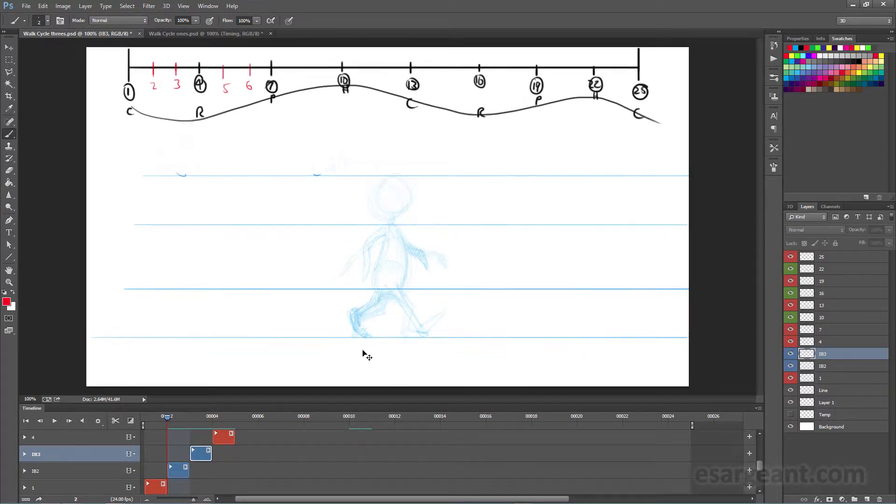
{"action": "key", "text": "ctrl+plus"}
{"action": "left_click_drag", "start_coordinate": [396, 318], "coordinate": [371, 185]}
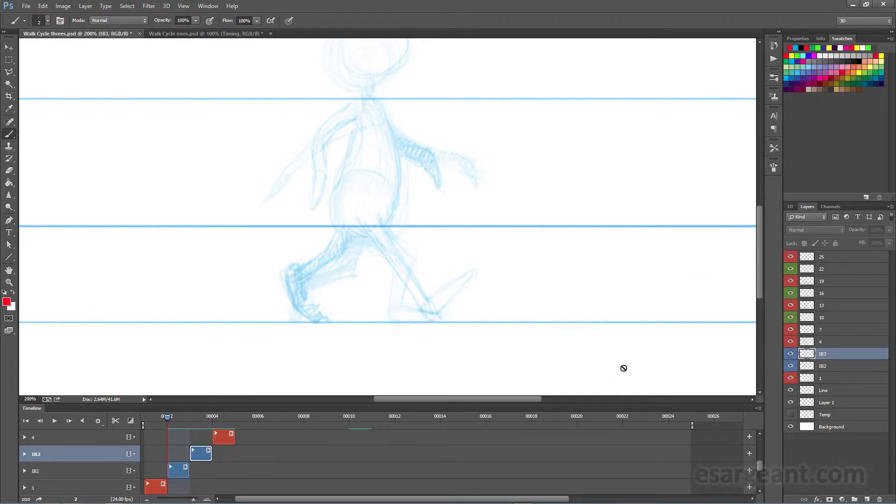
{"action": "left_click", "coordinate": [832, 366]}
{"action": "left_click_drag", "start_coordinate": [306, 262], "coordinate": [264, 258]}
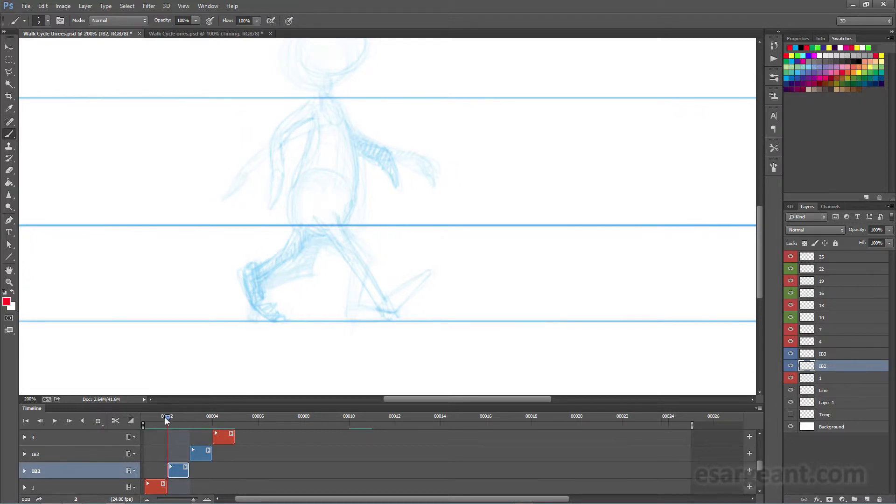
{"action": "left_click_drag", "start_coordinate": [165, 418], "coordinate": [154, 419]}
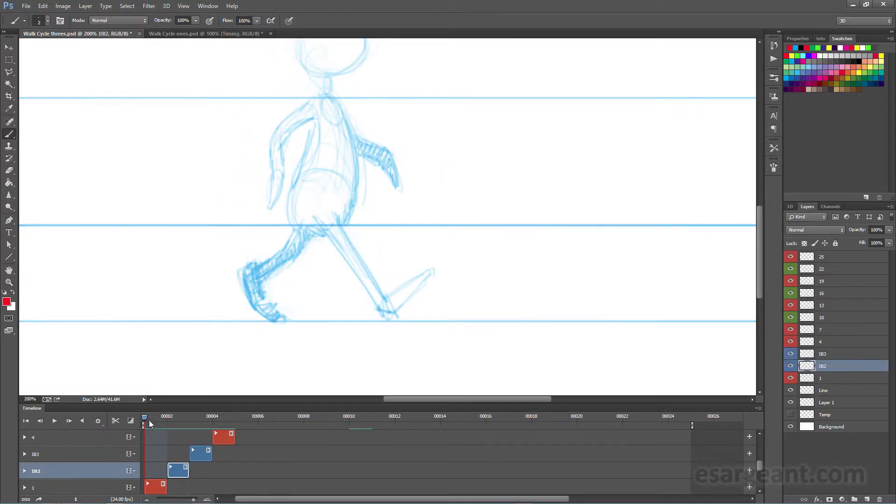
{"action": "mouse_move", "coordinate": [148, 421]}
{"action": "left_mouse_down"}
{"action": "mouse_move", "coordinate": [222, 406]}
{"action": "mouse_move", "coordinate": [153, 424]}
{"action": "mouse_move", "coordinate": [213, 412]}
{"action": "mouse_move", "coordinate": [173, 422]}
{"action": "left_mouse_up"}
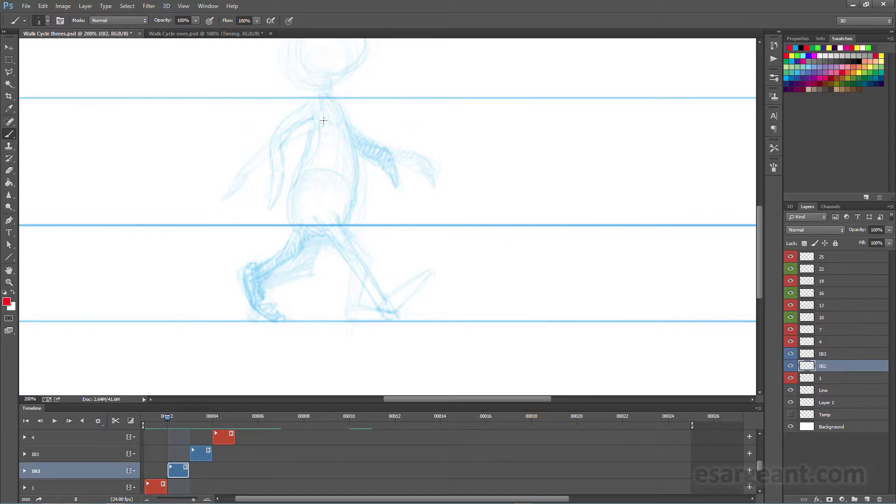
Set the drawing colour to light blue and sketch the shoulder circle, hip circle and torso for frame 2 on layer IB2
{"action": "mouse_move", "coordinate": [219, 420]}
{"action": "left_mouse_down"}
{"action": "mouse_move", "coordinate": [150, 426]}
{"action": "mouse_move", "coordinate": [219, 417]}
{"action": "mouse_move", "coordinate": [164, 421]}
{"action": "left_mouse_up"}
{"action": "left_click", "coordinate": [789, 59]}
{"action": "mouse_move", "coordinate": [175, 416]}
{"action": "left_mouse_down"}
{"action": "mouse_move", "coordinate": [219, 410]}
{"action": "mouse_move", "coordinate": [159, 419]}
{"action": "left_mouse_up"}
{"action": "mouse_move", "coordinate": [169, 418]}
{"action": "left_mouse_down"}
{"action": "mouse_move", "coordinate": [212, 406]}
{"action": "mouse_move", "coordinate": [178, 413]}
{"action": "left_mouse_up"}
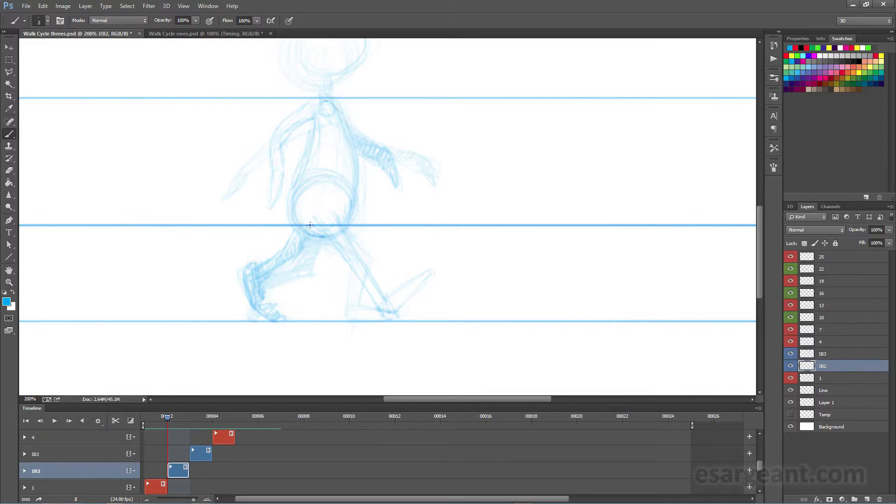
Sketch the shoulder circle, hip circle and torso sides for frame 3 on layer IB3
{"action": "left_click_drag", "start_coordinate": [166, 418], "coordinate": [194, 416]}
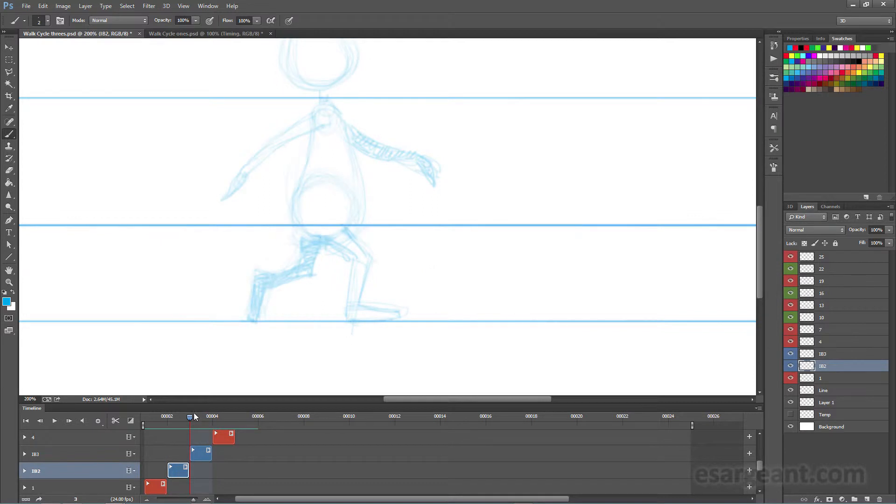
{"action": "left_click", "coordinate": [838, 354]}
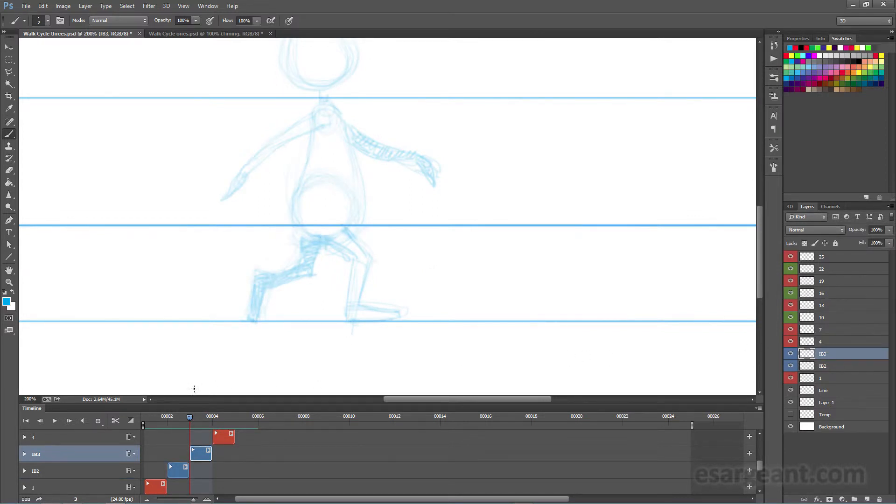
{"action": "mouse_move", "coordinate": [190, 419]}
{"action": "left_mouse_down"}
{"action": "mouse_move", "coordinate": [226, 414]}
{"action": "mouse_move", "coordinate": [160, 427]}
{"action": "mouse_move", "coordinate": [221, 420]}
{"action": "mouse_move", "coordinate": [198, 424]}
{"action": "left_mouse_up"}
{"action": "mouse_move", "coordinate": [187, 419]}
{"action": "left_mouse_down"}
{"action": "mouse_move", "coordinate": [206, 416]}
{"action": "mouse_move", "coordinate": [198, 419]}
{"action": "left_mouse_up"}
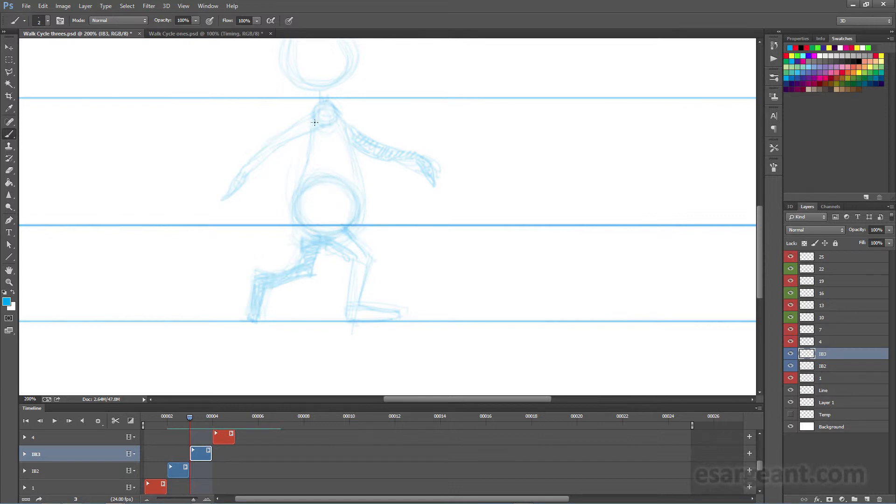
{"action": "left_click_drag", "start_coordinate": [302, 180], "coordinate": [296, 196]}
{"action": "left_click_drag", "start_coordinate": [343, 121], "coordinate": [354, 215]}
Turn off the onion skins and compare the torso drawings of frames 3 and 2
{"action": "left_click", "coordinate": [759, 408]}
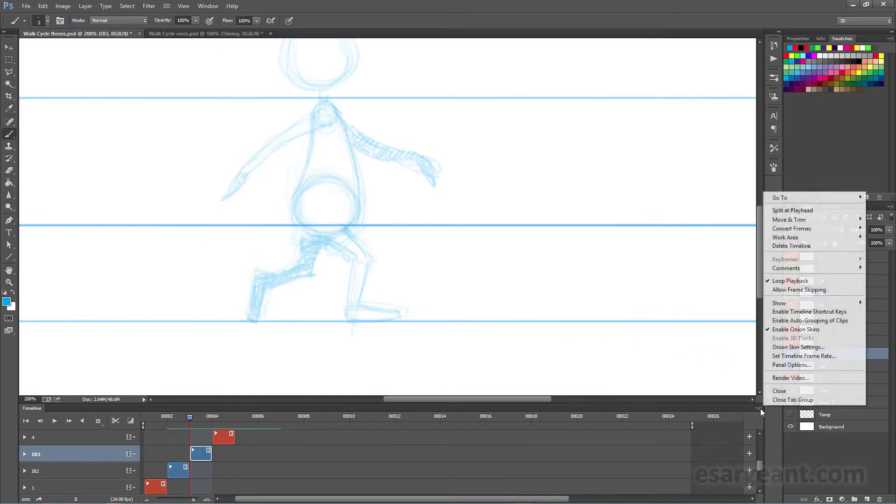
{"action": "left_click", "coordinate": [810, 329]}
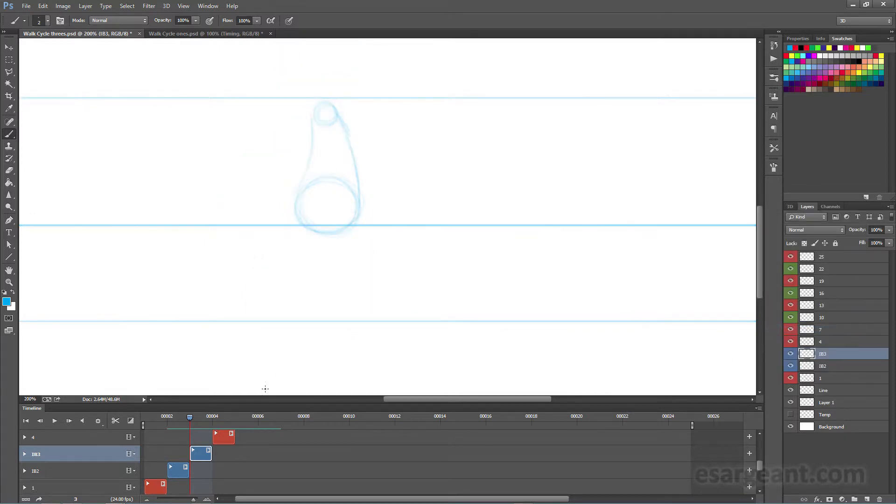
{"action": "mouse_move", "coordinate": [191, 416]}
{"action": "left_mouse_down"}
{"action": "mouse_move", "coordinate": [144, 428]}
{"action": "mouse_move", "coordinate": [204, 422]}
{"action": "mouse_move", "coordinate": [177, 430]}
{"action": "mouse_move", "coordinate": [209, 428]}
{"action": "mouse_move", "coordinate": [172, 441]}
{"action": "mouse_move", "coordinate": [186, 443]}
{"action": "mouse_move", "coordinate": [164, 442]}
{"action": "mouse_move", "coordinate": [197, 444]}
{"action": "mouse_move", "coordinate": [154, 442]}
{"action": "mouse_move", "coordinate": [217, 444]}
{"action": "mouse_move", "coordinate": [174, 442]}
{"action": "left_mouse_up"}
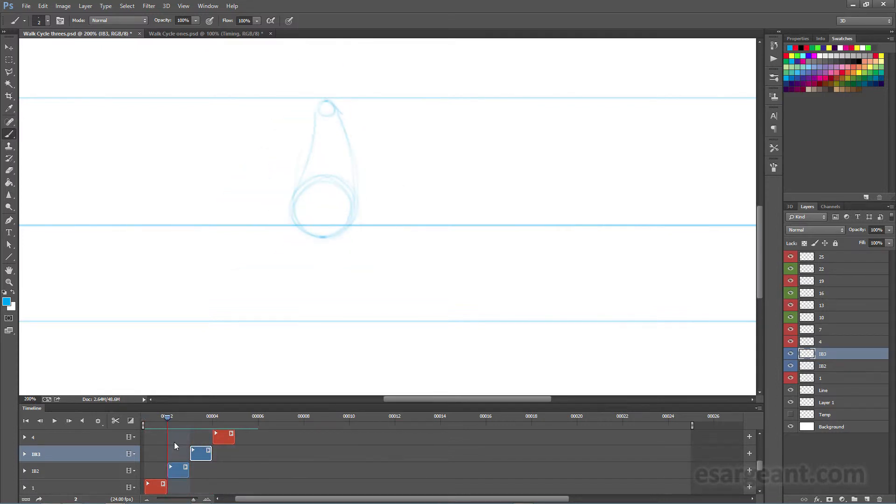
Turn the onion skins back on and draw the unshaded rear arm and hand for frame 2 on layer IB2
{"action": "left_click", "coordinate": [176, 473]}
{"action": "left_click", "coordinate": [759, 408]}
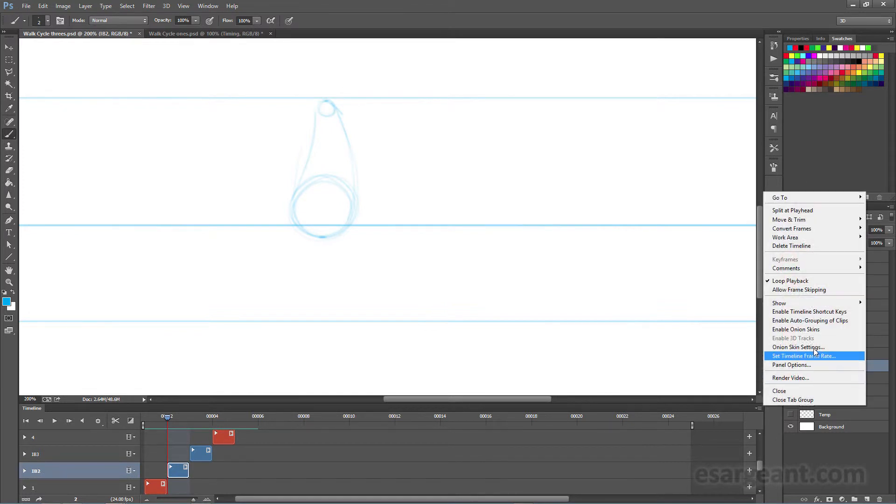
{"action": "left_click", "coordinate": [832, 330]}
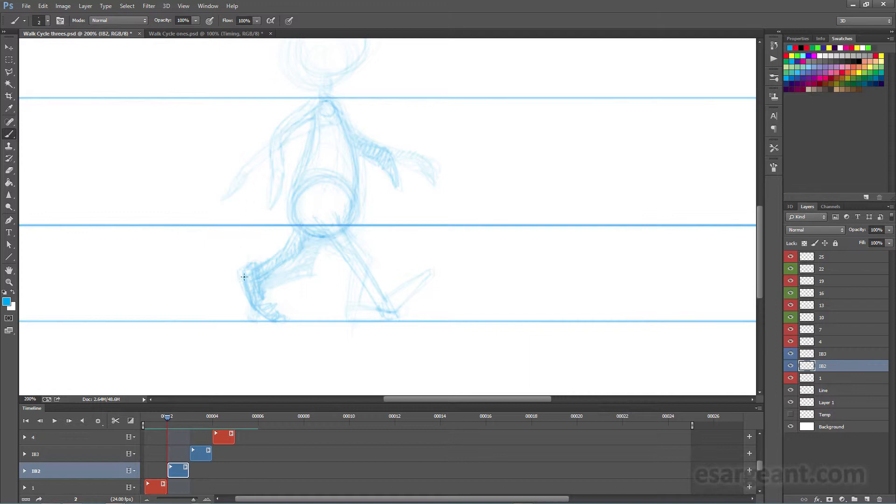
{"action": "mouse_move", "coordinate": [157, 417]}
{"action": "left_mouse_down"}
{"action": "mouse_move", "coordinate": [217, 412]}
{"action": "mouse_move", "coordinate": [172, 419]}
{"action": "left_mouse_up"}
{"action": "left_click_drag", "start_coordinate": [253, 201], "coordinate": [258, 200]}
{"action": "left_click_drag", "start_coordinate": [263, 183], "coordinate": [255, 201]}
{"action": "left_click_drag", "start_coordinate": [266, 179], "coordinate": [267, 167]}
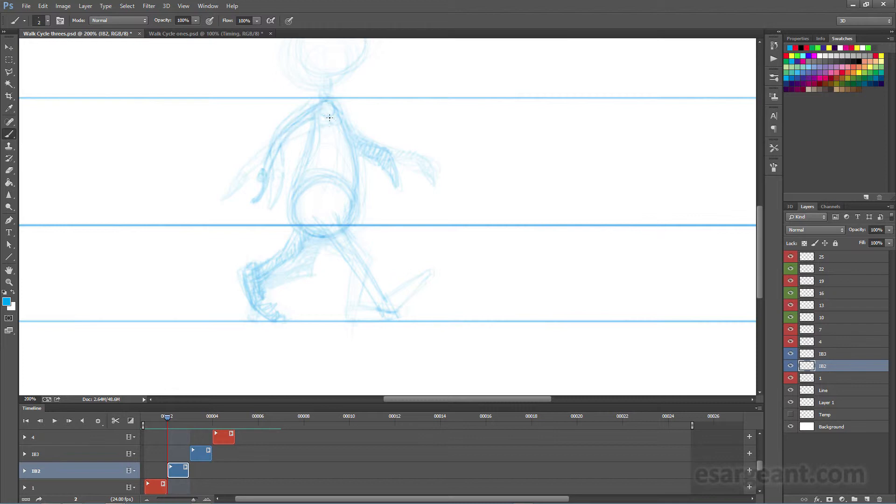
{"action": "mouse_move", "coordinate": [320, 116]}
{"action": "left_mouse_down"}
{"action": "mouse_move", "coordinate": [282, 146]}
{"action": "mouse_move", "coordinate": [298, 131]}
{"action": "mouse_move", "coordinate": [269, 182]}
{"action": "left_mouse_up"}
{"action": "left_click_drag", "start_coordinate": [260, 175], "coordinate": [254, 203]}
{"action": "left_click_drag", "start_coordinate": [325, 108], "coordinate": [295, 128]}
Sketch the hand of the unshaded rear arm for frame 3 on layer IB3, between the neighbouring hand positions
{"action": "left_click", "coordinate": [189, 419]}
{"action": "left_click", "coordinate": [200, 454]}
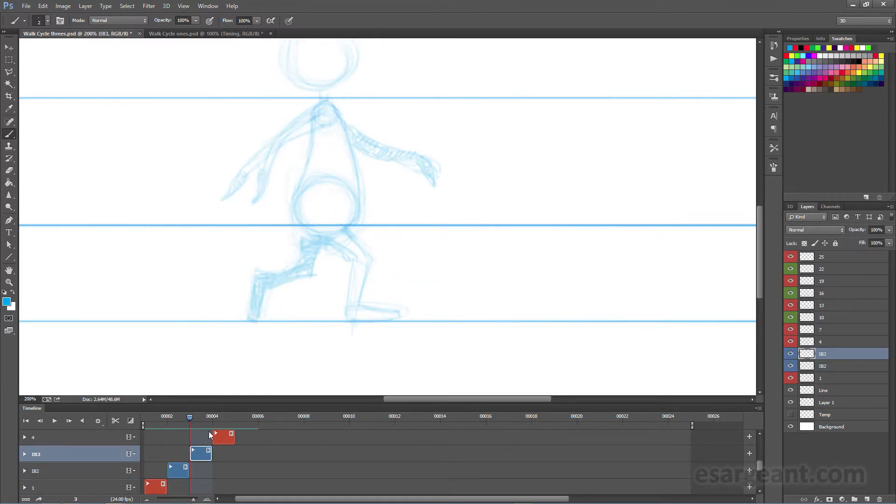
{"action": "left_click_drag", "start_coordinate": [189, 419], "coordinate": [209, 423]}
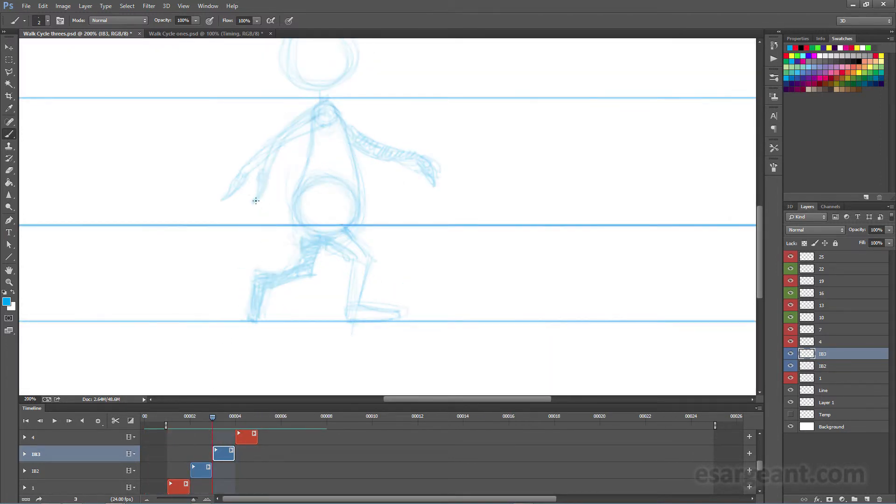
{"action": "mouse_move", "coordinate": [252, 180]}
{"action": "left_mouse_down"}
{"action": "mouse_move", "coordinate": [243, 203]}
{"action": "mouse_move", "coordinate": [247, 196]}
{"action": "left_mouse_up"}
{"action": "left_click_drag", "start_coordinate": [273, 149], "coordinate": [247, 169]}
{"action": "mouse_move", "coordinate": [214, 416]}
{"action": "left_mouse_down"}
{"action": "mouse_move", "coordinate": [234, 415]}
{"action": "mouse_move", "coordinate": [208, 420]}
{"action": "mouse_move", "coordinate": [234, 419]}
{"action": "mouse_move", "coordinate": [218, 425]}
{"action": "left_mouse_up"}
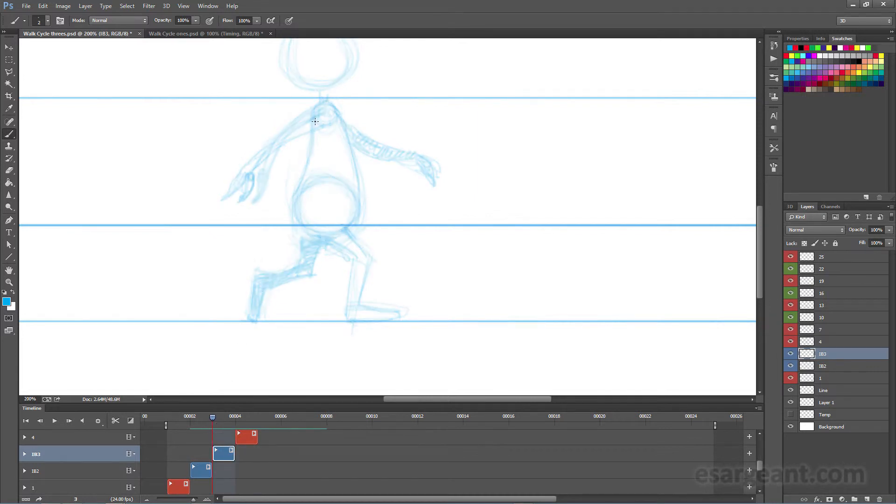
Draw the unshaded rear arm from shoulder to wrist in frame 3 and refine its hand
{"action": "left_click_drag", "start_coordinate": [321, 110], "coordinate": [277, 145]}
{"action": "left_click_drag", "start_coordinate": [315, 116], "coordinate": [258, 167]}
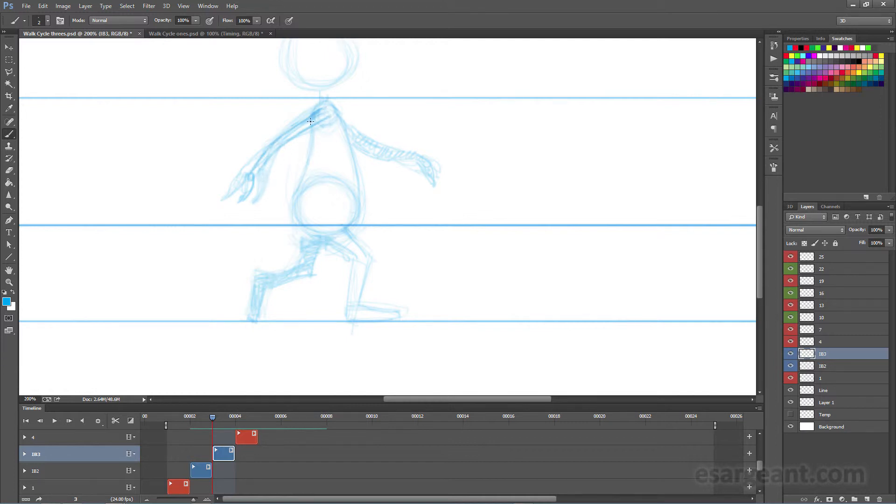
{"action": "left_click_drag", "start_coordinate": [251, 181], "coordinate": [246, 201]}
{"action": "left_click_drag", "start_coordinate": [251, 171], "coordinate": [244, 178]}
{"action": "mouse_move", "coordinate": [215, 416]}
{"action": "left_mouse_down"}
{"action": "mouse_move", "coordinate": [172, 421]}
{"action": "mouse_move", "coordinate": [243, 418]}
{"action": "mouse_move", "coordinate": [180, 421]}
{"action": "mouse_move", "coordinate": [227, 419]}
{"action": "mouse_move", "coordinate": [212, 419]}
{"action": "left_mouse_up"}
Turn off the onion skins, check the motion across frames, and redraw the lower hip outline in frame 3 on layer IB3
{"action": "left_click", "coordinate": [759, 408]}
{"action": "left_click", "coordinate": [811, 330]}
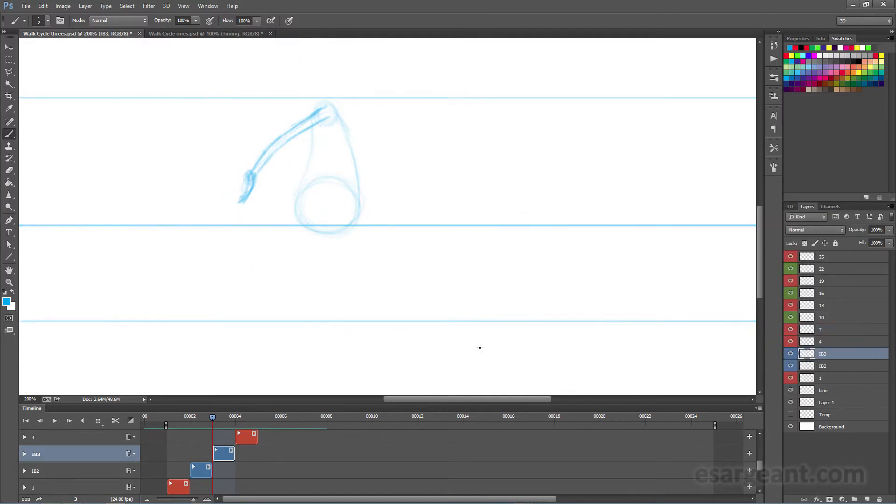
{"action": "mouse_move", "coordinate": [217, 416]}
{"action": "left_mouse_down"}
{"action": "mouse_move", "coordinate": [175, 424]}
{"action": "mouse_move", "coordinate": [243, 424]}
{"action": "mouse_move", "coordinate": [167, 426]}
{"action": "mouse_move", "coordinate": [245, 427]}
{"action": "mouse_move", "coordinate": [156, 425]}
{"action": "mouse_move", "coordinate": [240, 430]}
{"action": "mouse_move", "coordinate": [163, 432]}
{"action": "mouse_move", "coordinate": [226, 433]}
{"action": "mouse_move", "coordinate": [168, 436]}
{"action": "mouse_move", "coordinate": [212, 445]}
{"action": "left_mouse_up"}
{"action": "mouse_move", "coordinate": [216, 413]}
{"action": "left_mouse_down"}
{"action": "mouse_move", "coordinate": [186, 429]}
{"action": "mouse_move", "coordinate": [237, 427]}
{"action": "mouse_move", "coordinate": [181, 439]}
{"action": "mouse_move", "coordinate": [223, 438]}
{"action": "mouse_move", "coordinate": [213, 443]}
{"action": "left_mouse_up"}
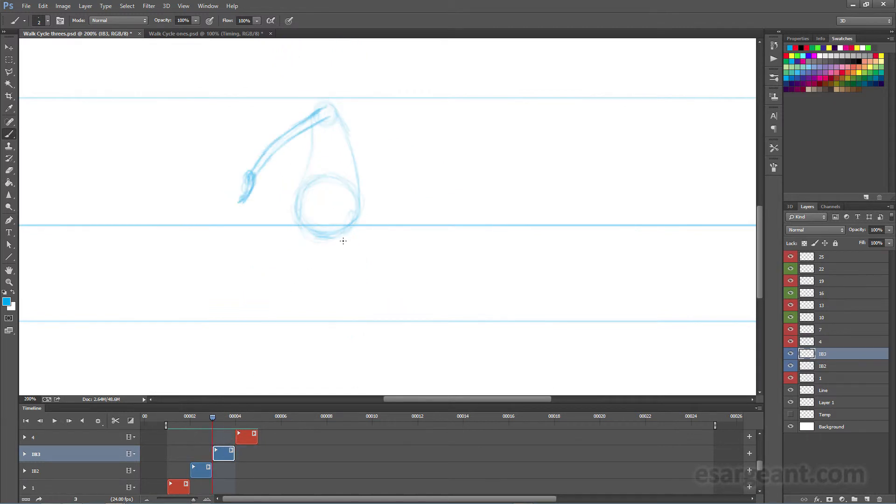
Review the arm and torso motion from frame 4 back through the earlier frames to frame 2
{"action": "left_click", "coordinate": [242, 418]}
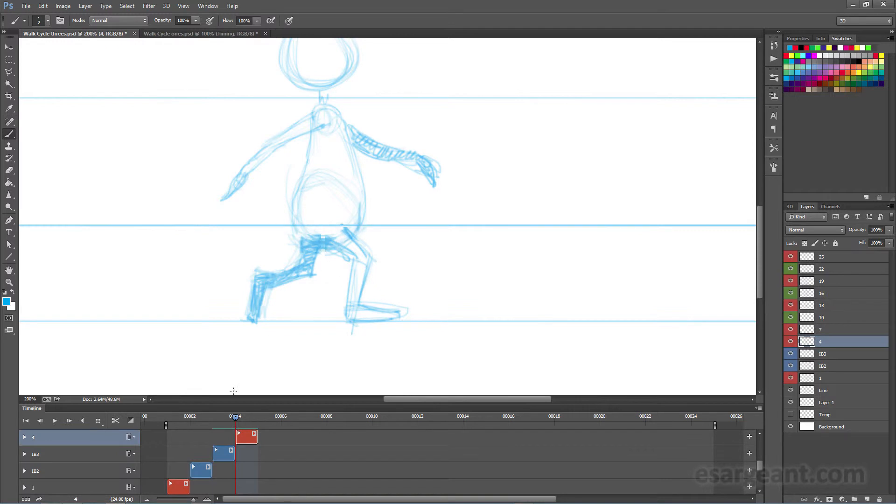
{"action": "left_click_drag", "start_coordinate": [240, 410], "coordinate": [167, 427]}
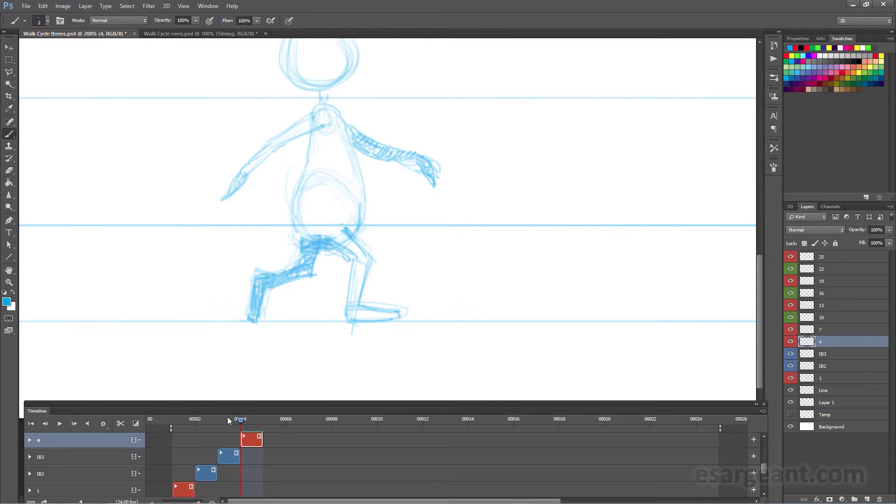
{"action": "mouse_move", "coordinate": [239, 419]}
{"action": "left_mouse_down"}
{"action": "mouse_move", "coordinate": [169, 430]}
{"action": "mouse_move", "coordinate": [260, 421]}
{"action": "mouse_move", "coordinate": [175, 426]}
{"action": "mouse_move", "coordinate": [257, 419]}
{"action": "mouse_move", "coordinate": [176, 426]}
{"action": "mouse_move", "coordinate": [231, 422]}
{"action": "mouse_move", "coordinate": [192, 427]}
{"action": "left_mouse_up"}
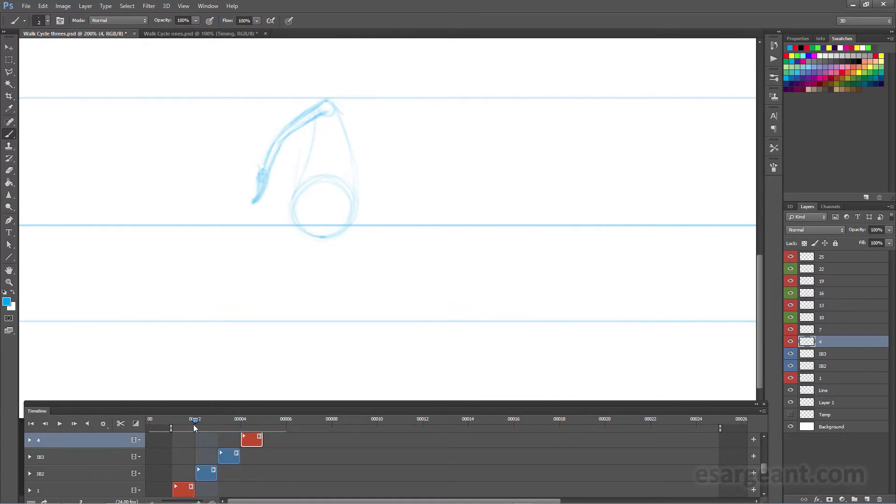
Turn the onion skins back on and draw the unshaded front leg and foot for frame 2 on layer IB2
{"action": "left_click", "coordinate": [827, 367]}
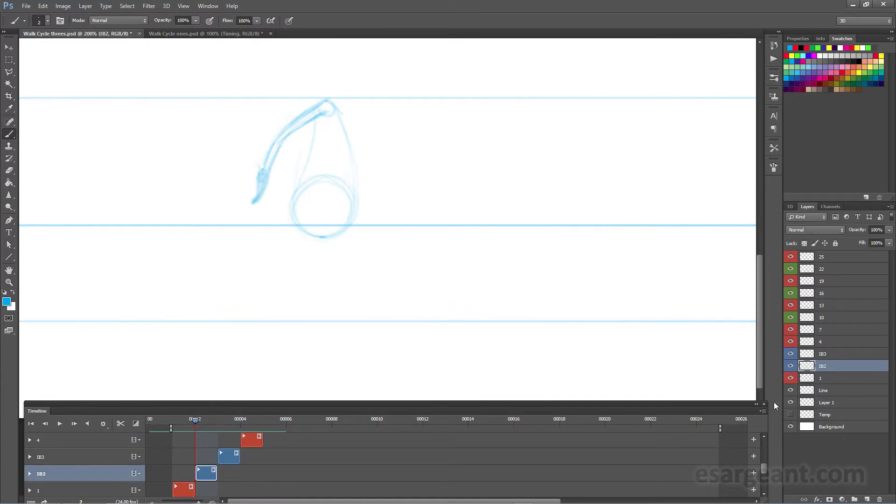
{"action": "left_click", "coordinate": [763, 410]}
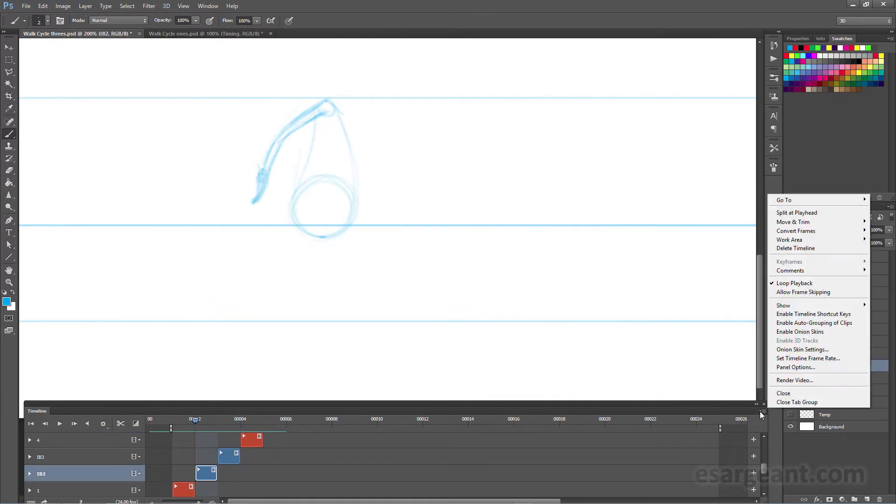
{"action": "left_click", "coordinate": [799, 351]}
{"action": "left_click", "coordinate": [592, 223]}
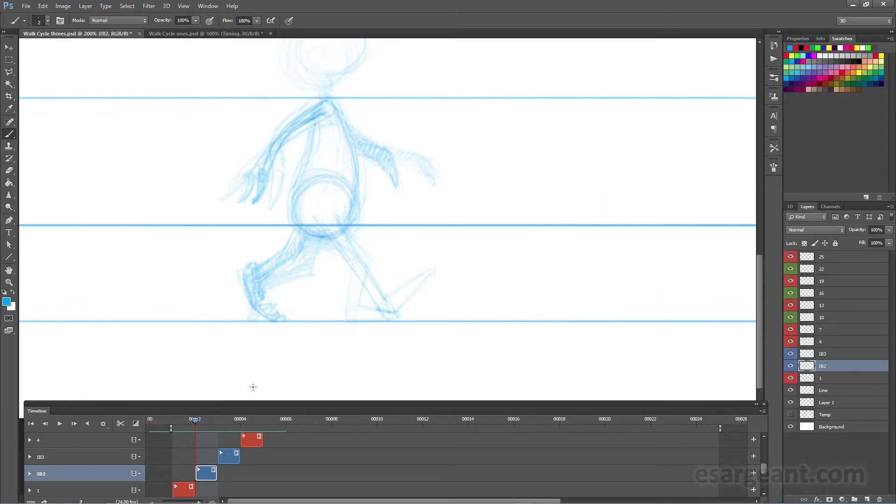
{"action": "mouse_move", "coordinate": [194, 418]}
{"action": "left_mouse_down"}
{"action": "mouse_move", "coordinate": [232, 414]}
{"action": "mouse_move", "coordinate": [164, 420]}
{"action": "mouse_move", "coordinate": [240, 427]}
{"action": "mouse_move", "coordinate": [177, 432]}
{"action": "mouse_move", "coordinate": [241, 419]}
{"action": "mouse_move", "coordinate": [207, 426]}
{"action": "left_mouse_up"}
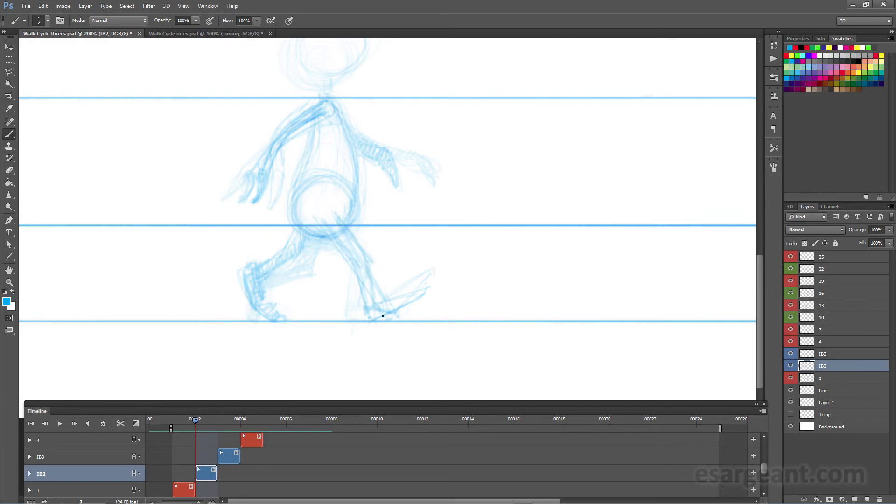
Draw the unshaded front leg and foot for frame 3 on layer IB3, and review it with the onion skins turned off
{"action": "left_click", "coordinate": [223, 420]}
{"action": "key", "text": "alt+bracketright"}
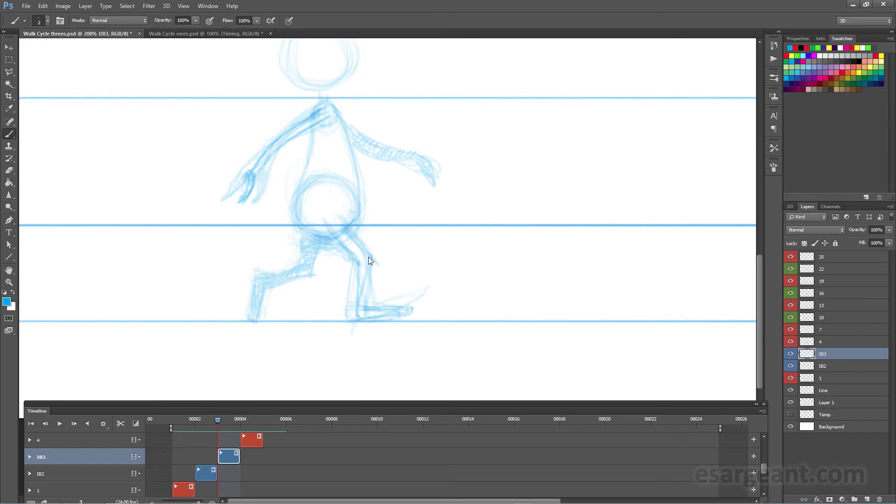
{"action": "left_click", "coordinate": [762, 411]}
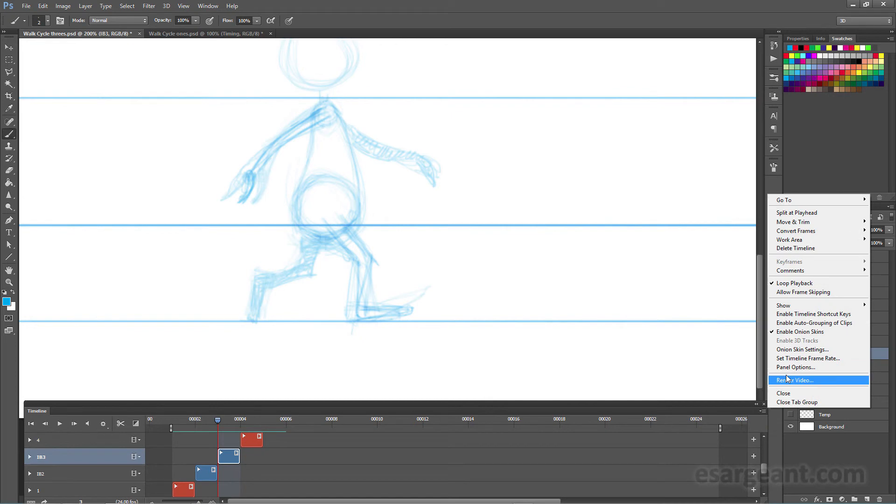
{"action": "left_click", "coordinate": [826, 332]}
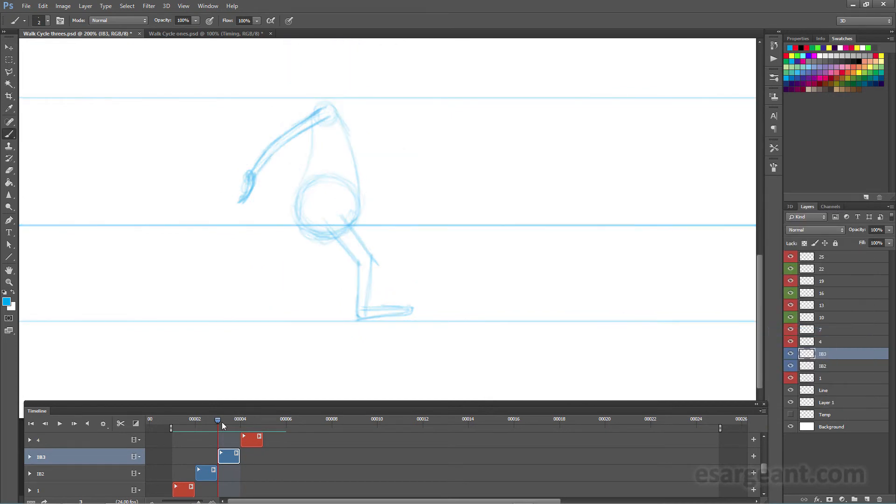
{"action": "mouse_move", "coordinate": [222, 422]}
{"action": "left_mouse_down"}
{"action": "mouse_move", "coordinate": [177, 425]}
{"action": "mouse_move", "coordinate": [239, 435]}
{"action": "mouse_move", "coordinate": [209, 441]}
{"action": "mouse_move", "coordinate": [240, 436]}
{"action": "mouse_move", "coordinate": [212, 422]}
{"action": "mouse_move", "coordinate": [169, 426]}
{"action": "mouse_move", "coordinate": [262, 424]}
{"action": "mouse_move", "coordinate": [173, 425]}
{"action": "mouse_move", "coordinate": [256, 436]}
{"action": "mouse_move", "coordinate": [176, 438]}
{"action": "mouse_move", "coordinate": [247, 440]}
{"action": "mouse_move", "coordinate": [188, 444]}
{"action": "mouse_move", "coordinate": [259, 439]}
{"action": "mouse_move", "coordinate": [183, 449]}
{"action": "mouse_move", "coordinate": [247, 442]}
{"action": "mouse_move", "coordinate": [199, 443]}
{"action": "mouse_move", "coordinate": [213, 441]}
{"action": "mouse_move", "coordinate": [187, 419]}
{"action": "mouse_move", "coordinate": [236, 419]}
{"action": "mouse_move", "coordinate": [218, 421]}
{"action": "left_mouse_up"}
Switch to the document Walk Cycle ones.psd and play its animation
{"action": "left_click", "coordinate": [204, 34]}
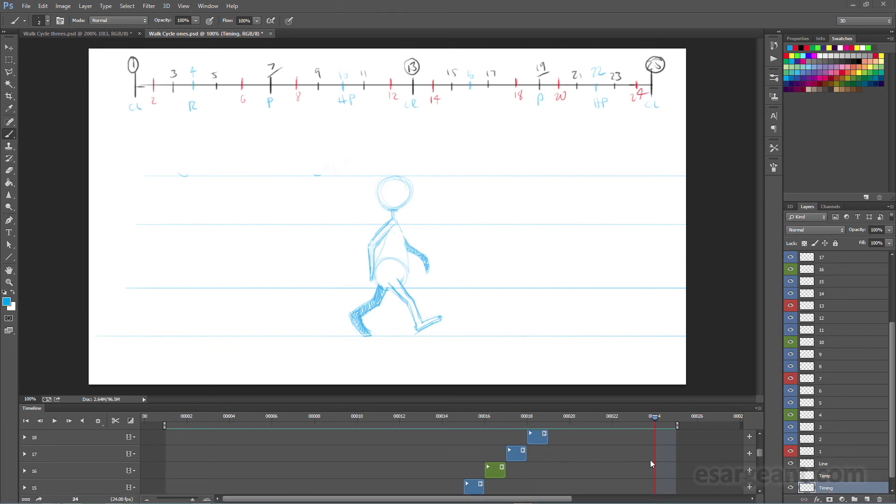
{"action": "mouse_move", "coordinate": [759, 453]}
{"action": "left_mouse_down"}
{"action": "mouse_move", "coordinate": [760, 474]}
{"action": "mouse_move", "coordinate": [762, 444]}
{"action": "left_mouse_up"}
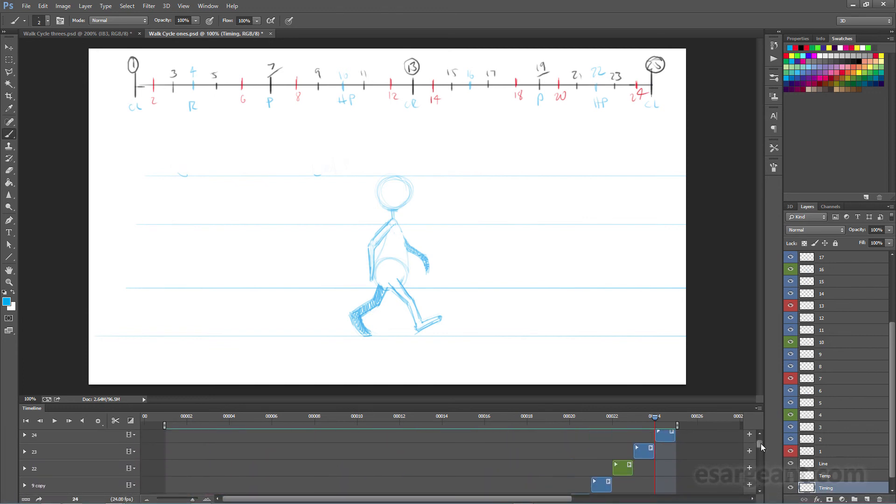
{"action": "key", "text": "space"}
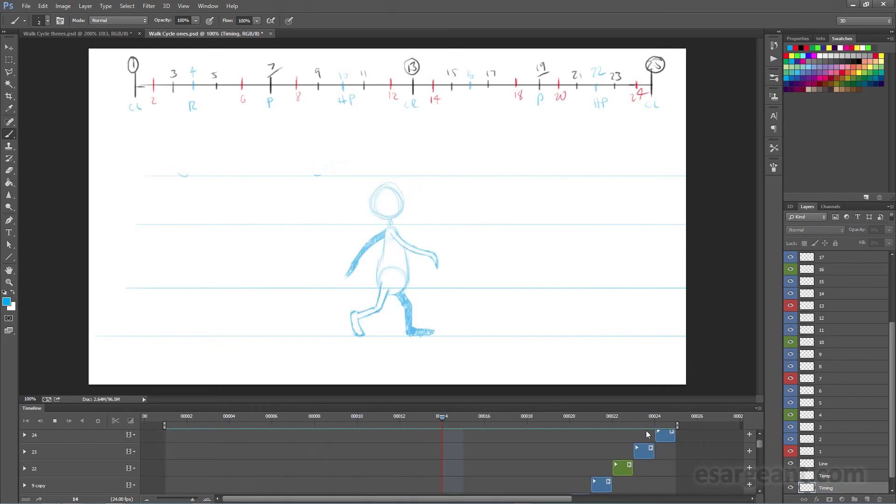